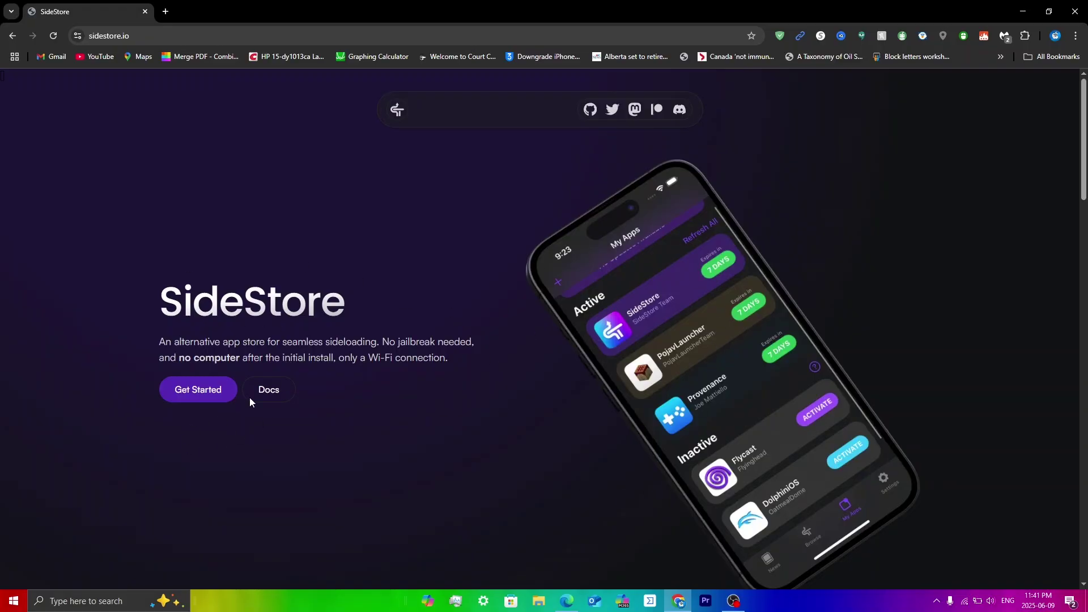
Open the Get Started guide and download the AltServer installer from step 1.
click(206, 390)
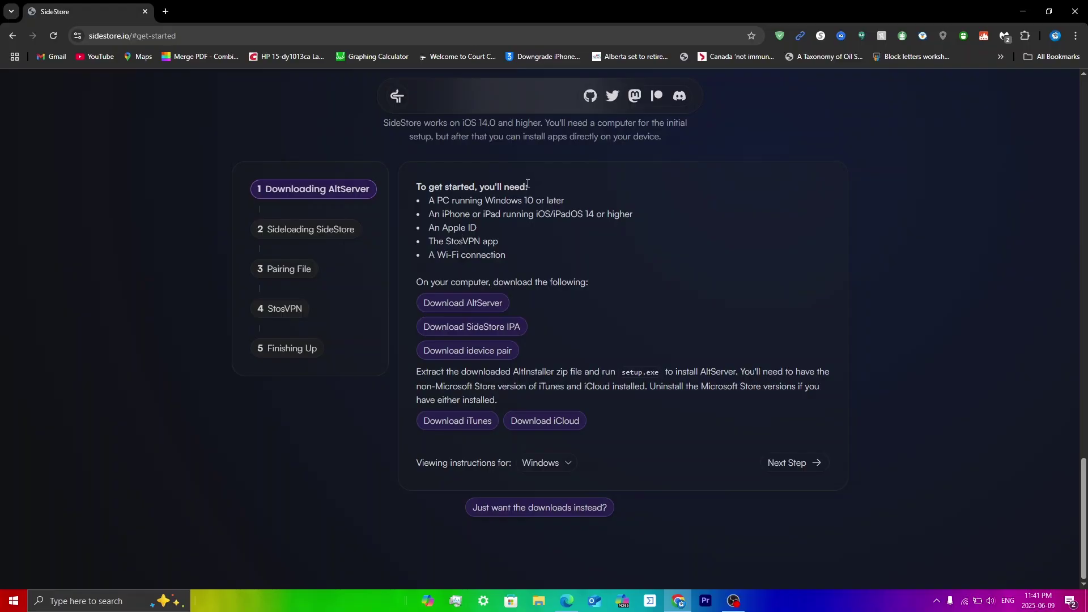
click(456, 302)
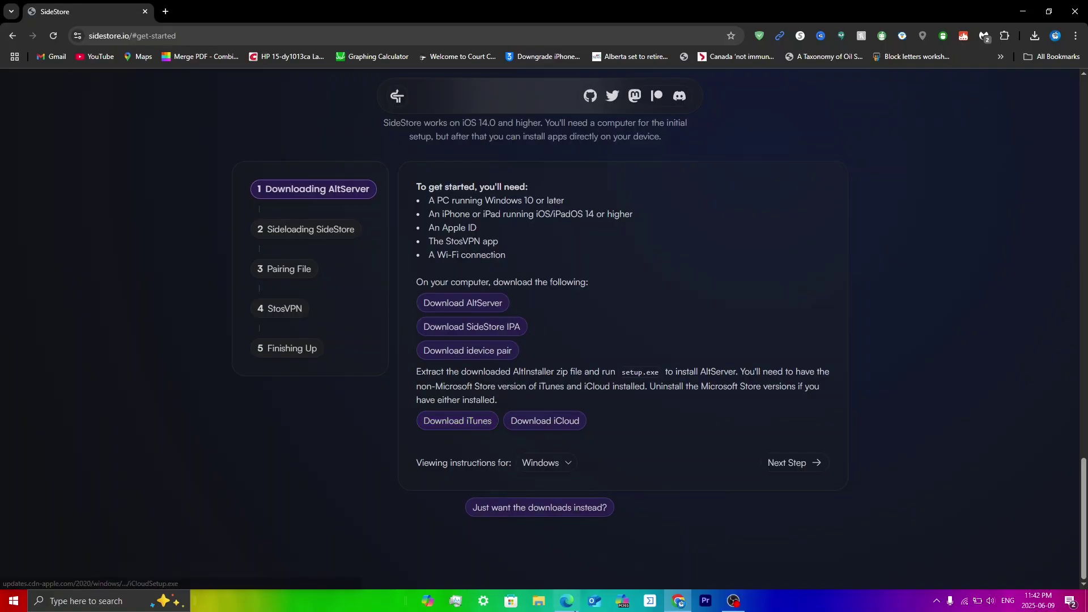
Extract altinstaller (2).zip in Downloads into its suggested folder.
click(538, 602)
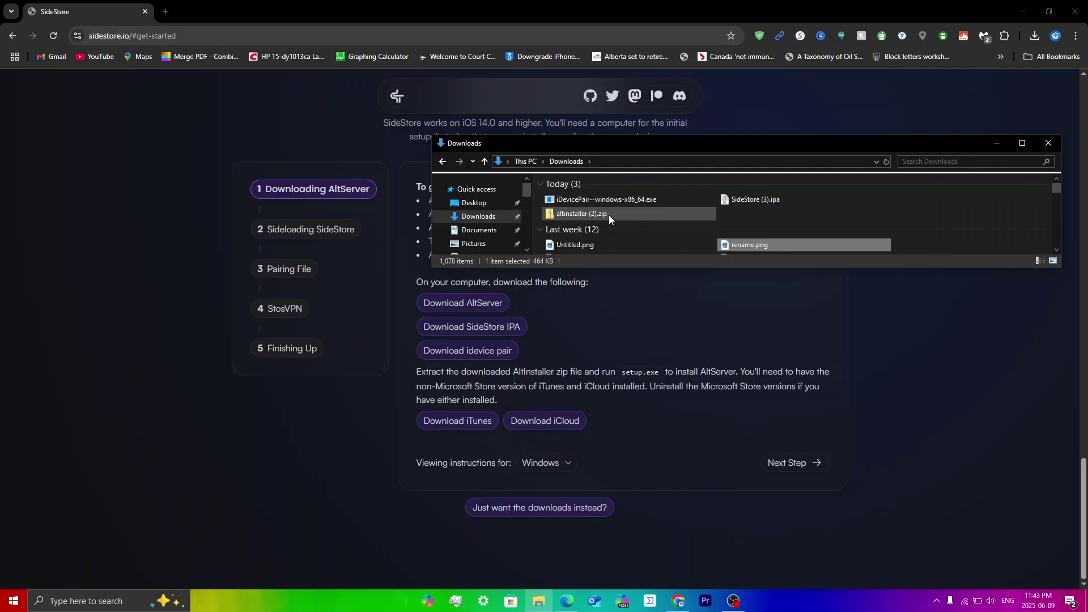
click(594, 217)
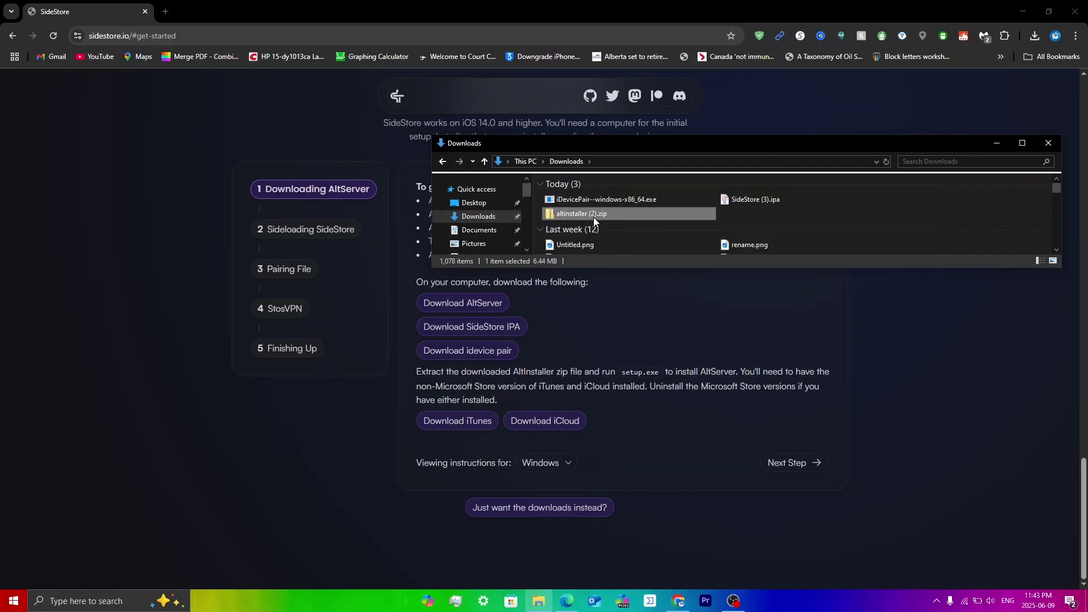
right_click(593, 216)
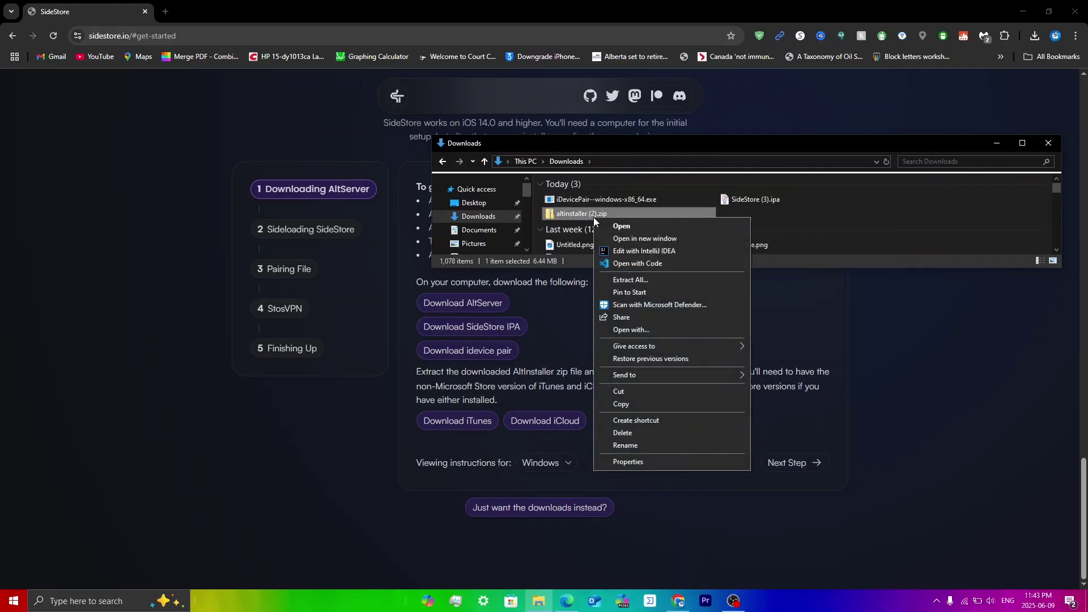
click(640, 279)
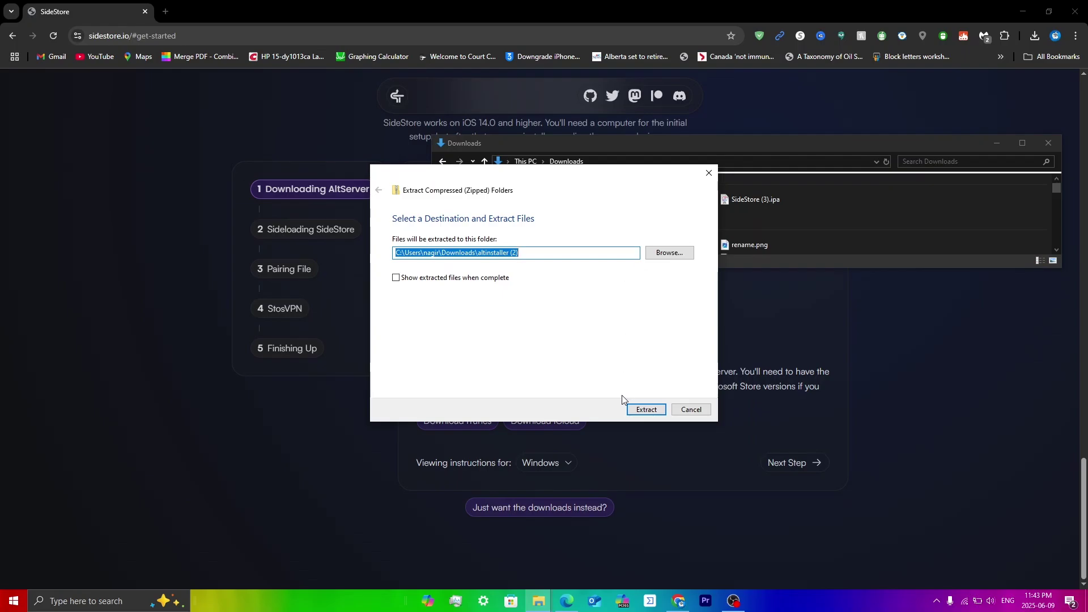
click(636, 409)
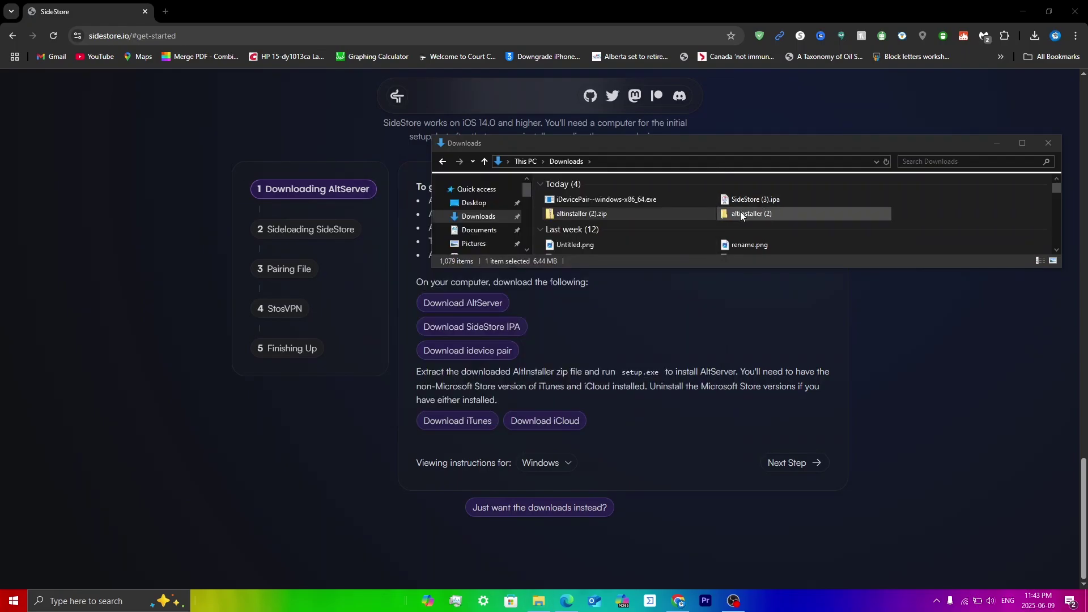
Open the extracted altinstaller (2) folder and select setup.exe.
click(743, 214)
double_click(741, 213)
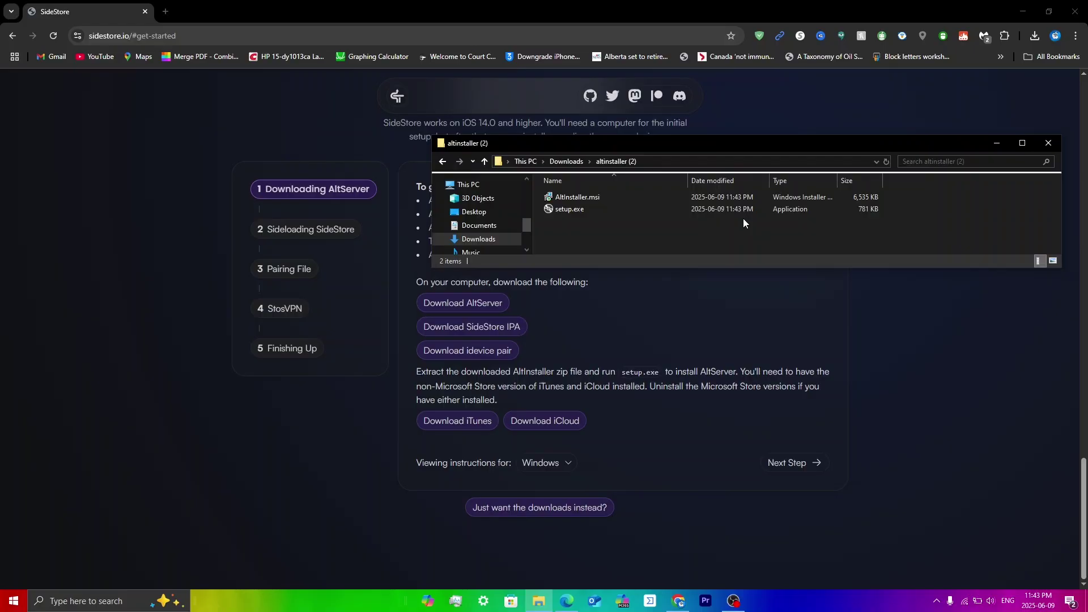
click(665, 210)
Run setup.exe and install AltServer to the default Program Files (x86) folder.
double_click(665, 209)
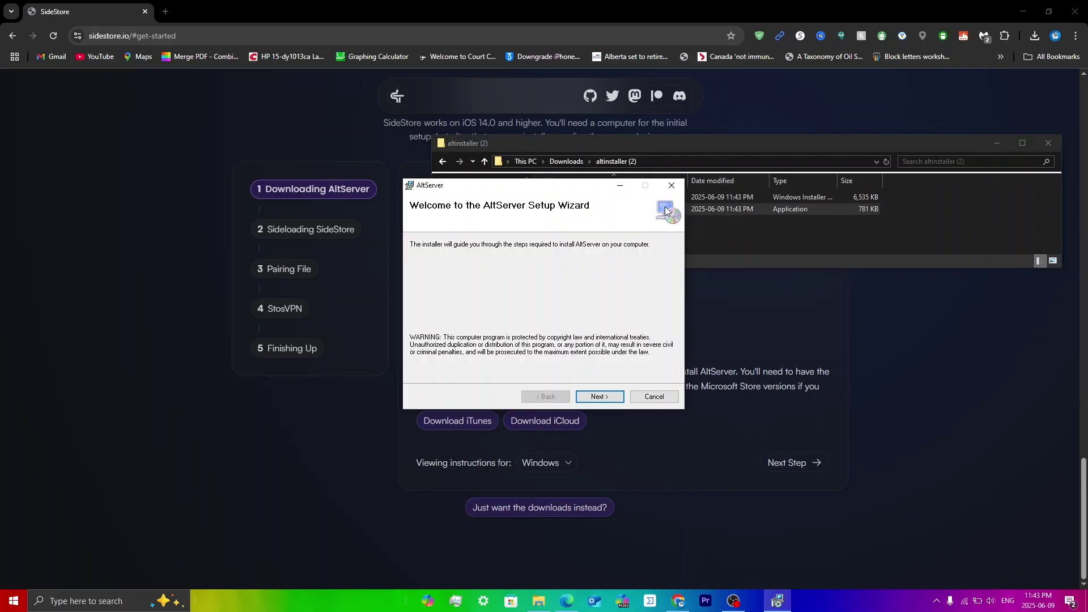
click(600, 395)
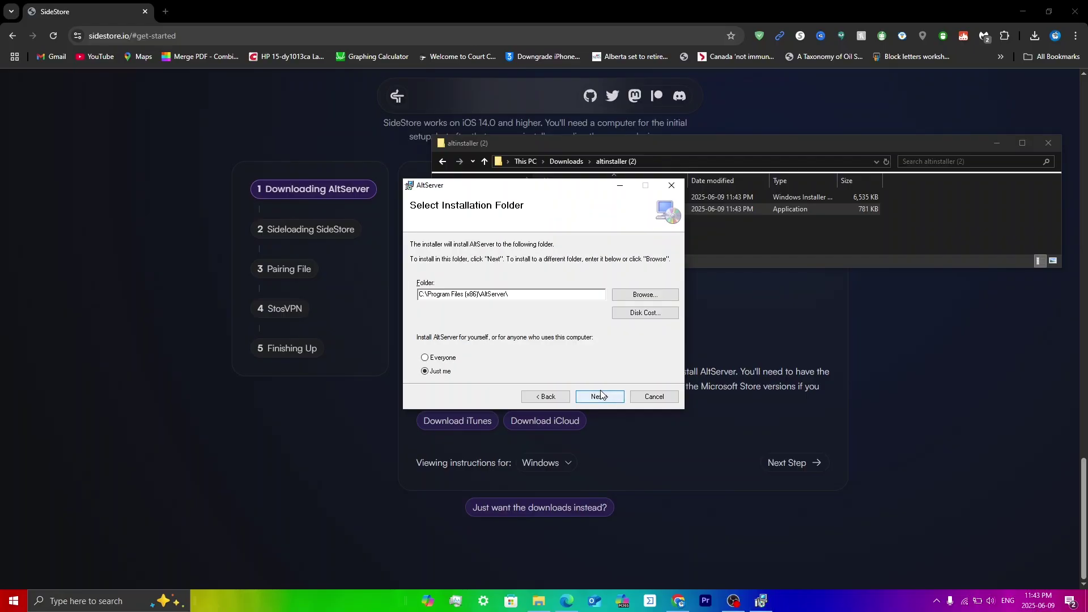
click(600, 396)
click(600, 396)
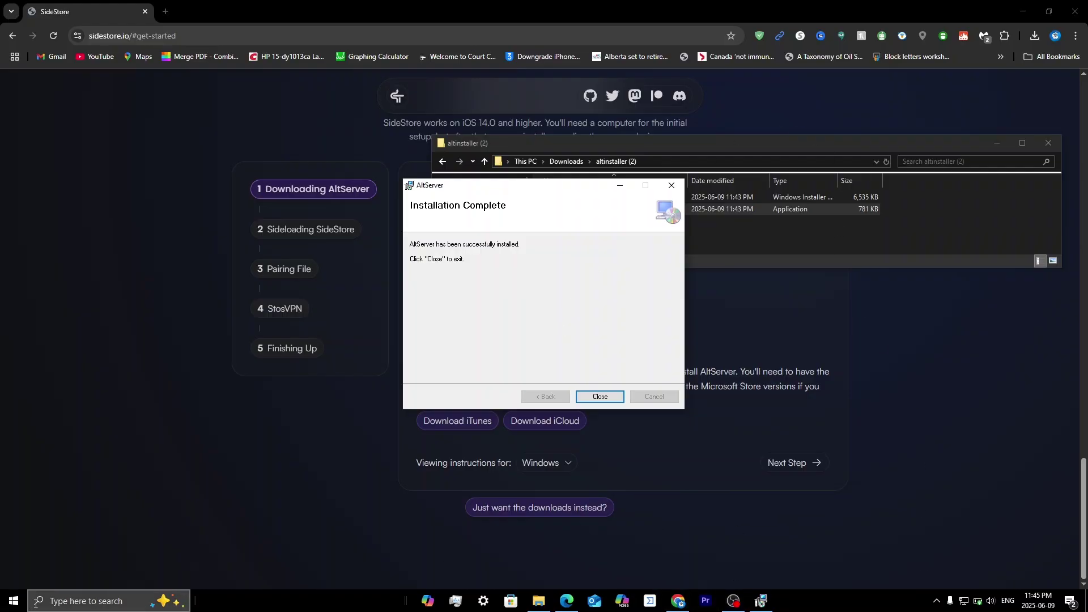
Search for AltServer ('alterv') and launch the app.
click(62, 602)
text(alt)
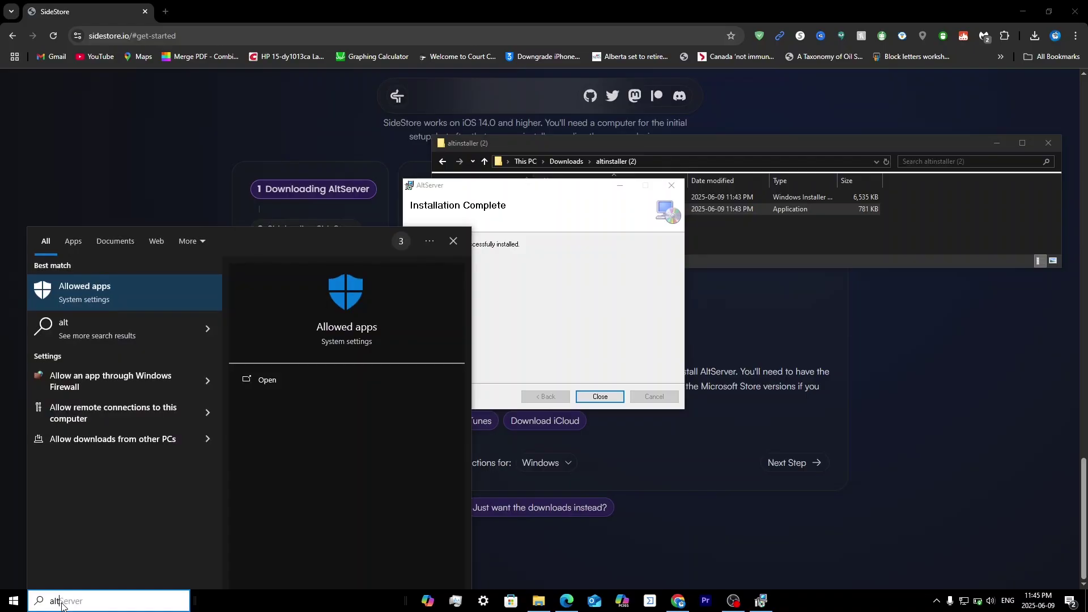
text(erver)
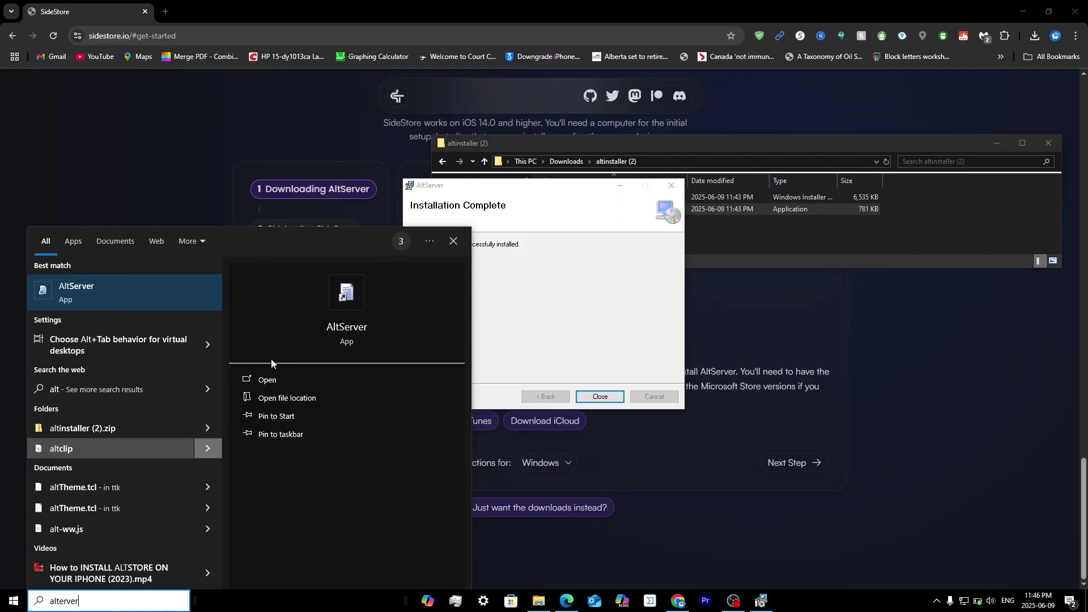
click(280, 383)
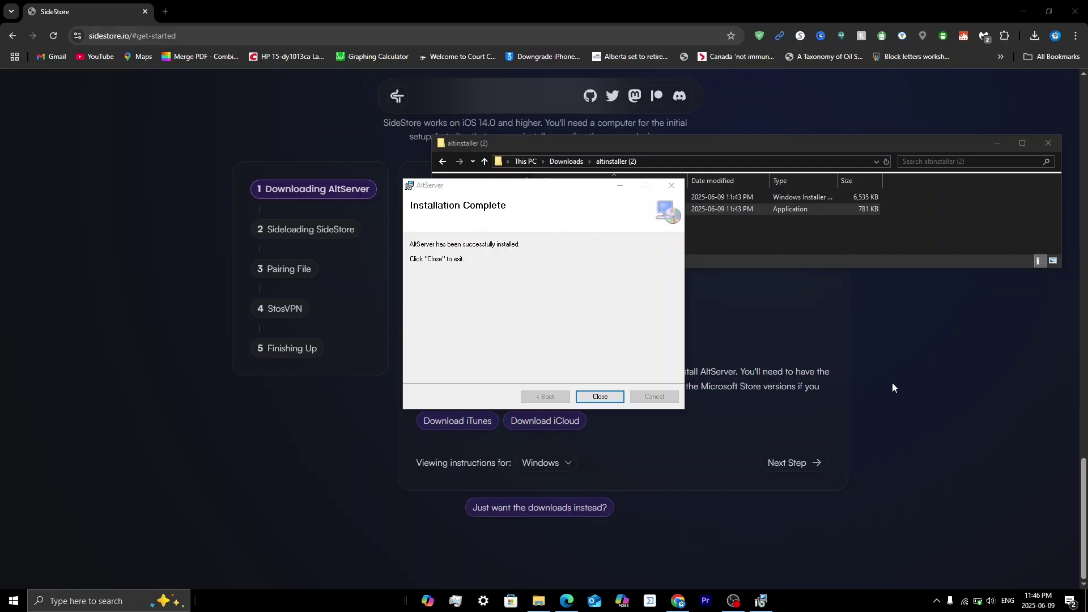
From AltServer's tray icon, choose Sideload .ipa for the connected iPhone.
click(937, 602)
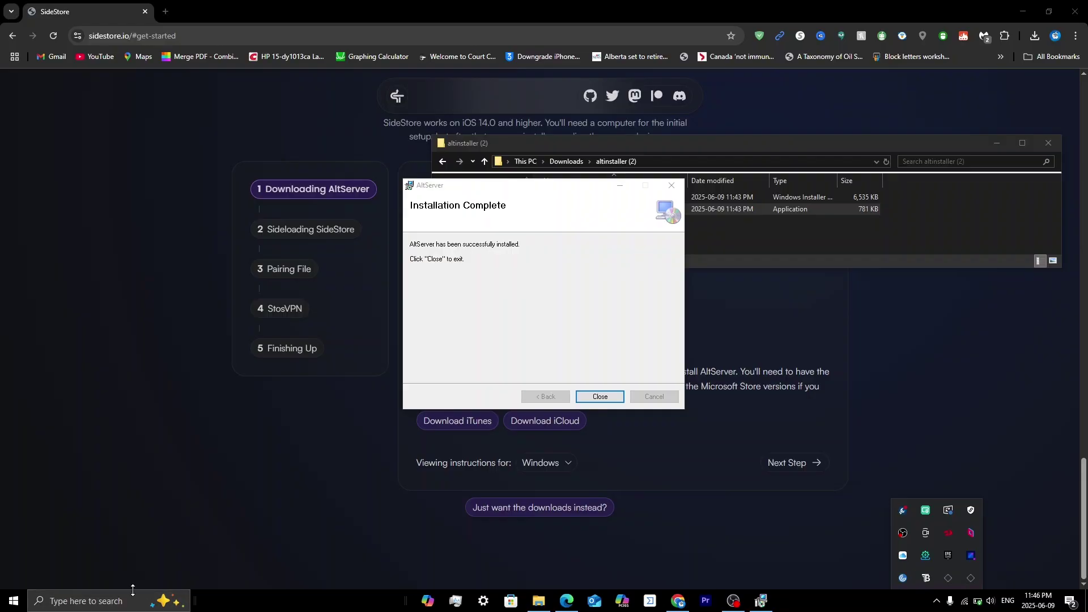
right_click(964, 588)
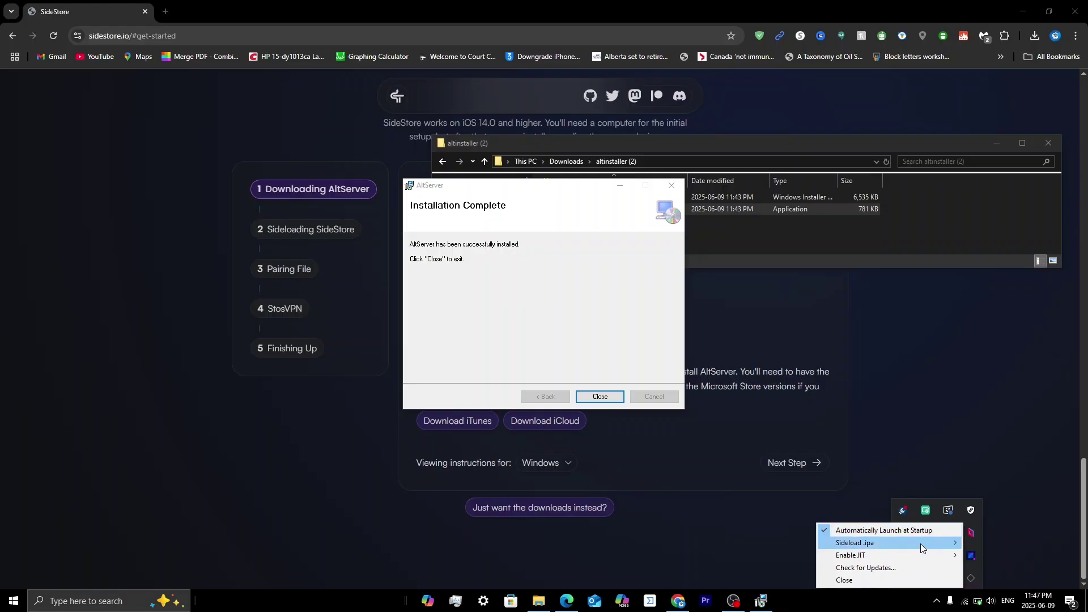
mouse_move(920, 545)
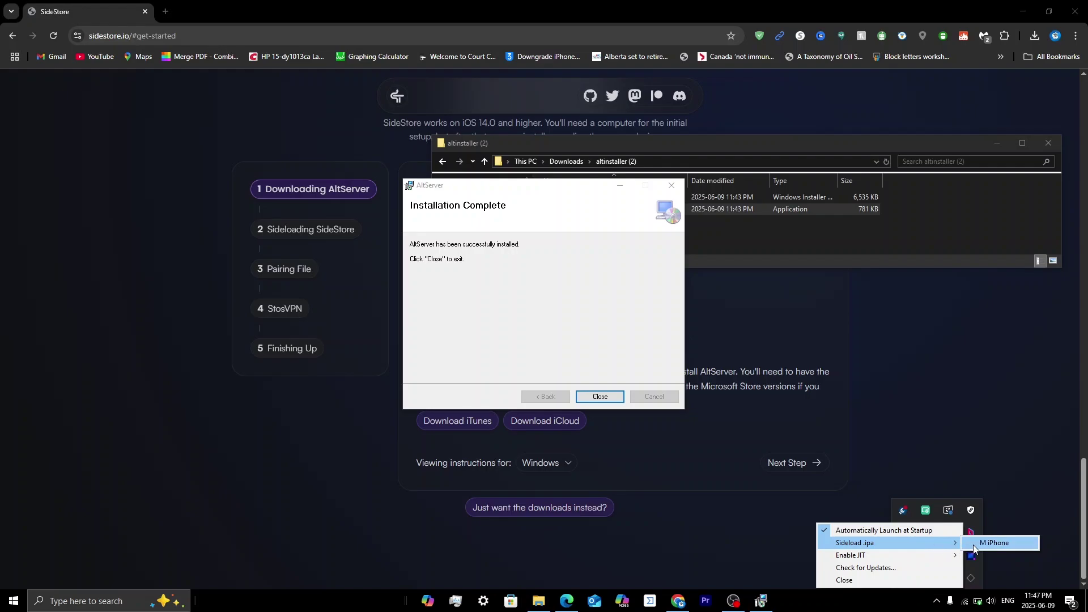
click(996, 543)
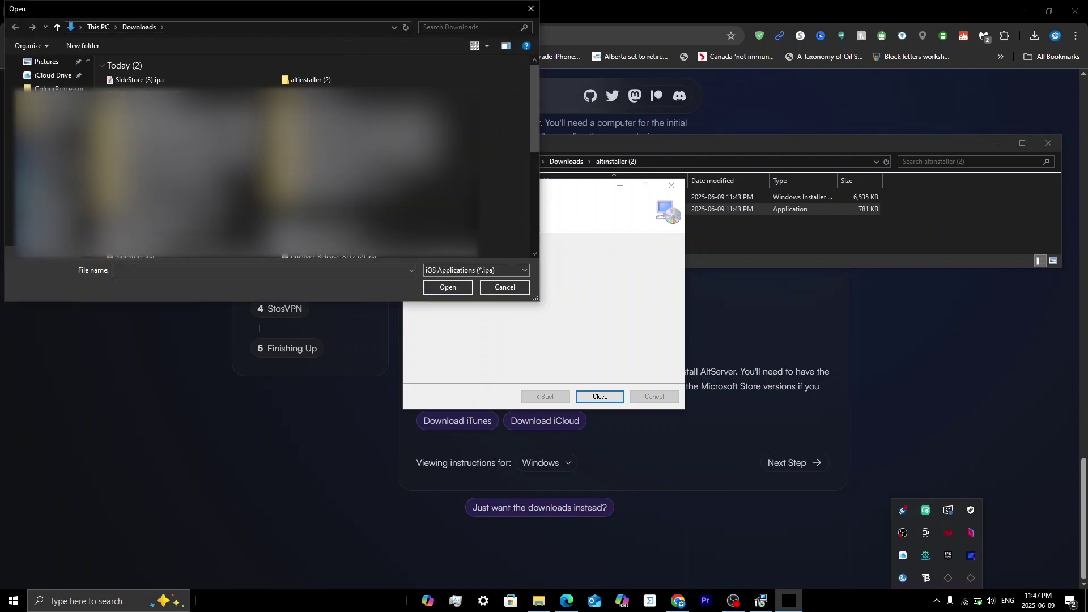
Pick SideStore (3).ipa from Downloads as the app to sideload.
double_click(142, 80)
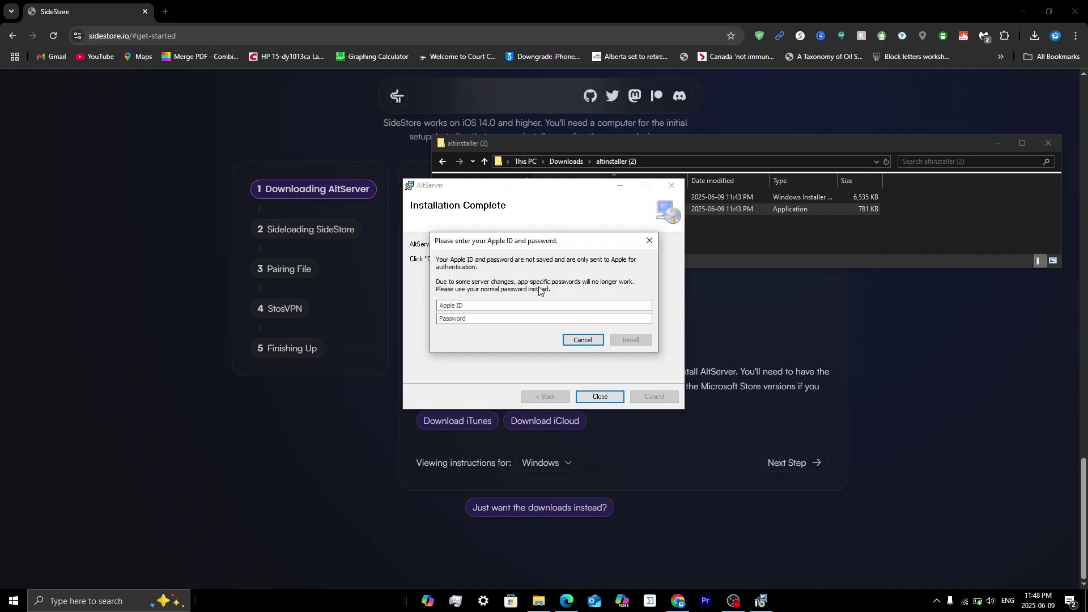
Submit the entered Apple ID and password to begin installing SideStore on the iPhone.
key(Return)
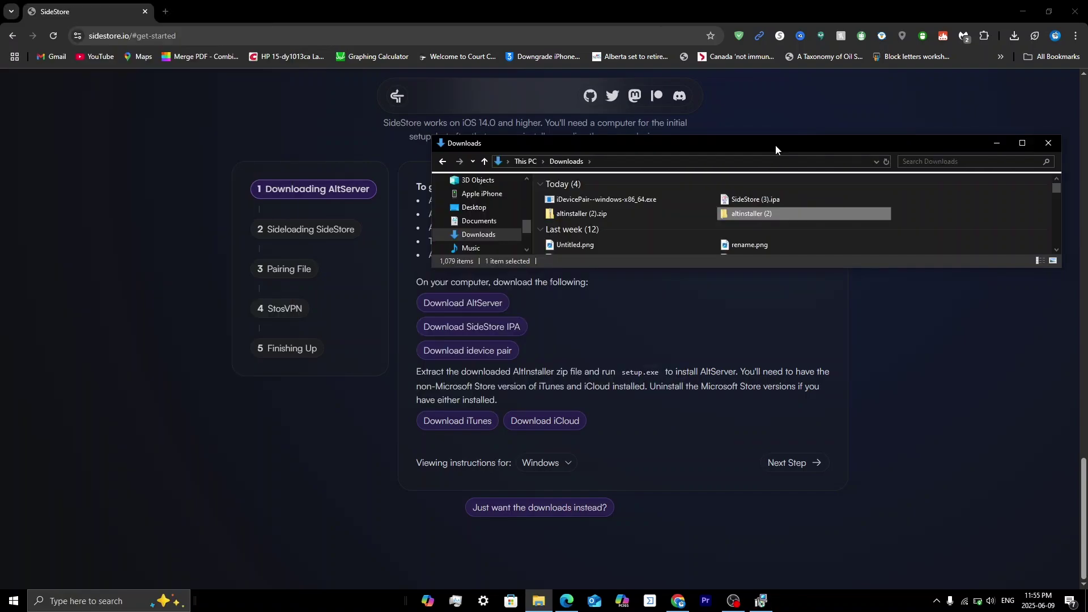
Run iDevicePair past SmartScreen and allow it through the firewall on private and public networks.
double_click(605, 200)
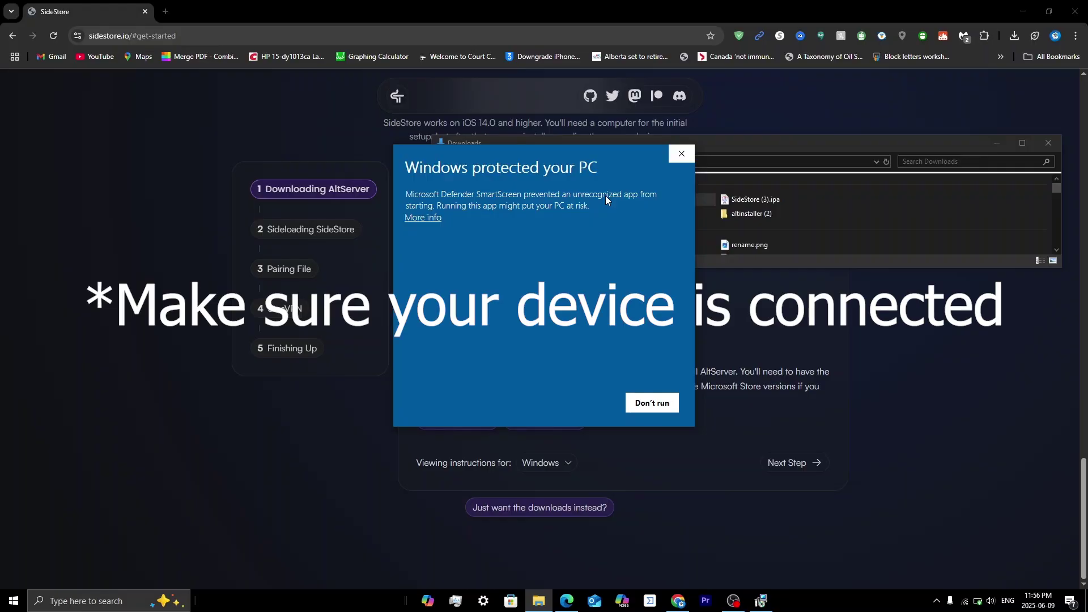
click(433, 216)
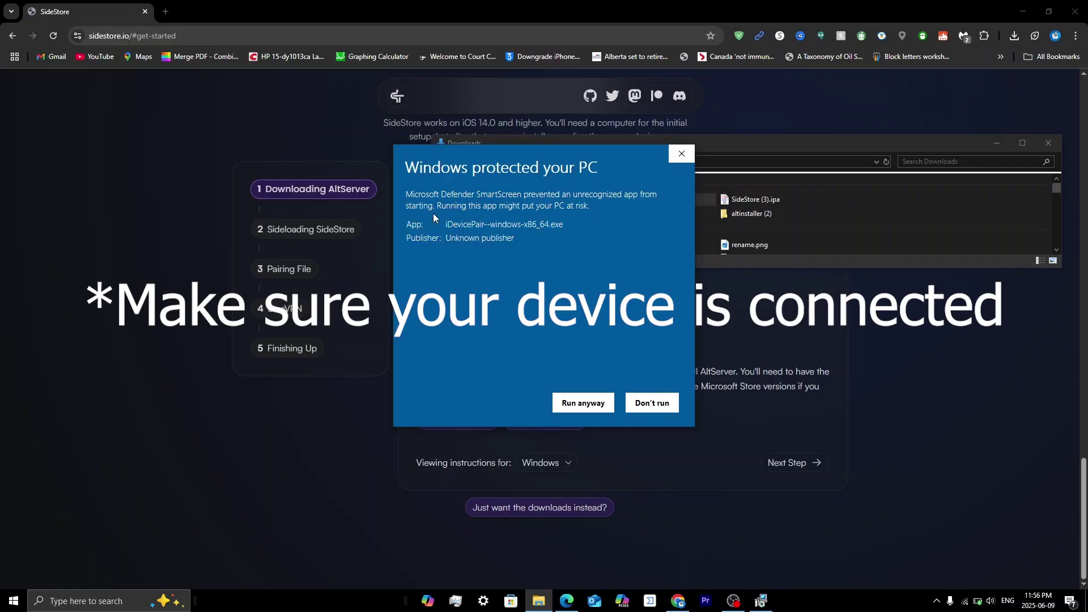
click(570, 406)
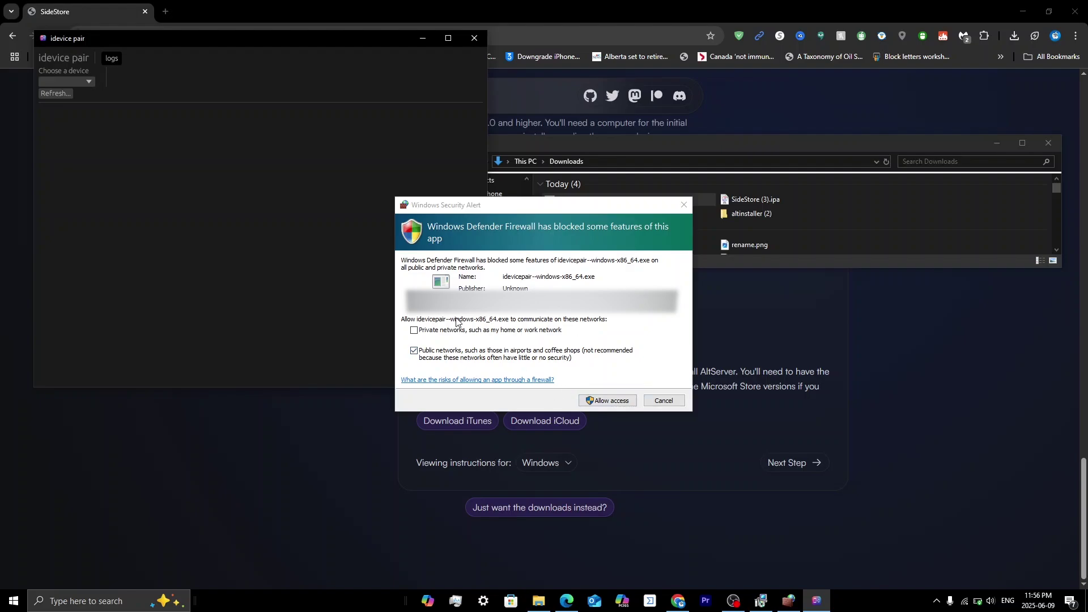
click(459, 330)
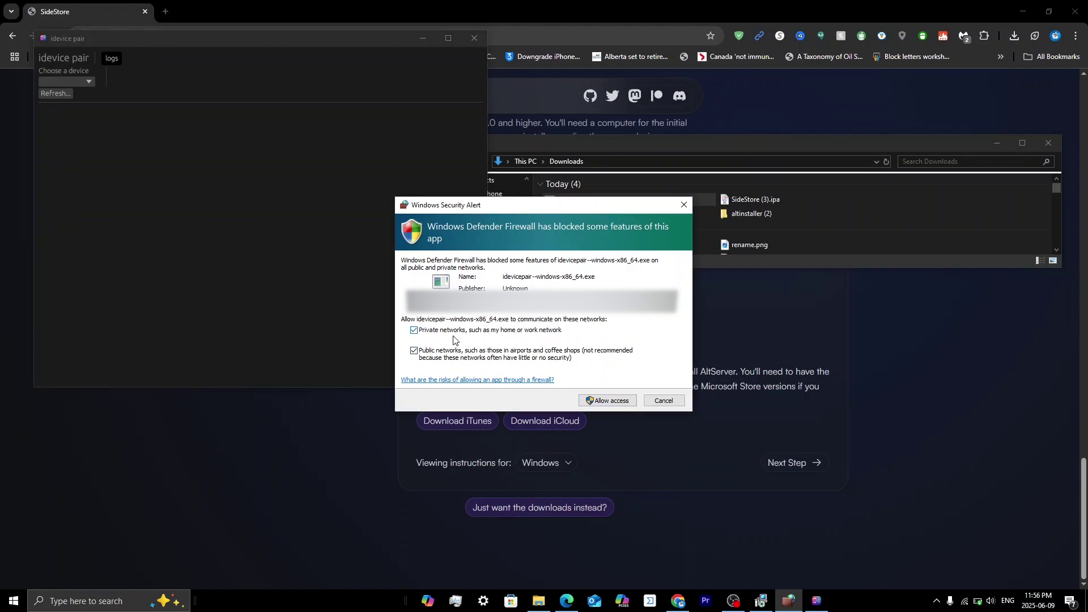
click(602, 402)
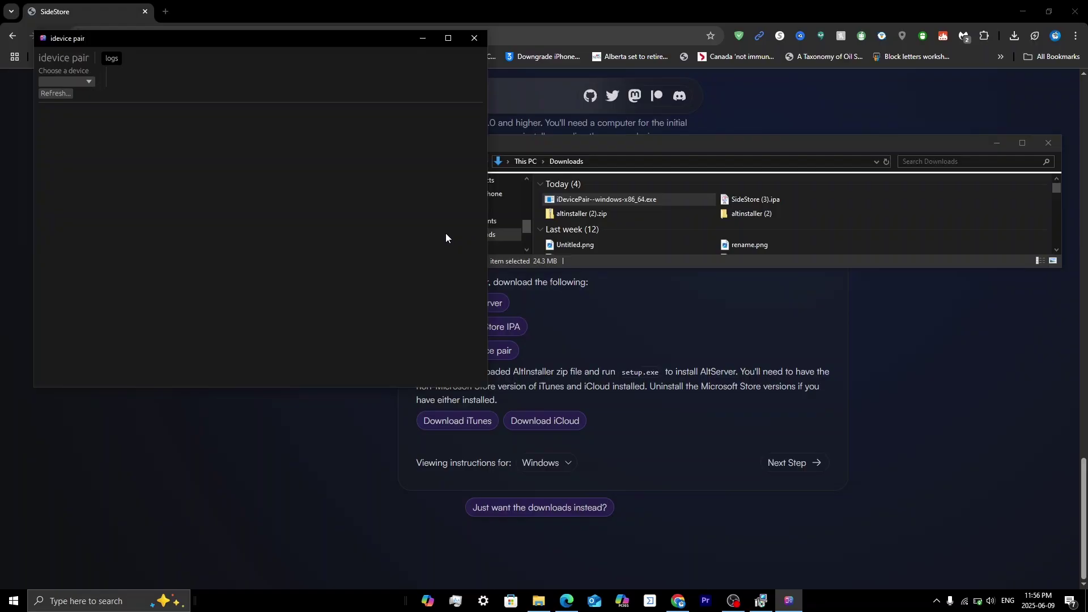
Select the connected iPhone and generate a new pairing file.
click(80, 82)
click(71, 95)
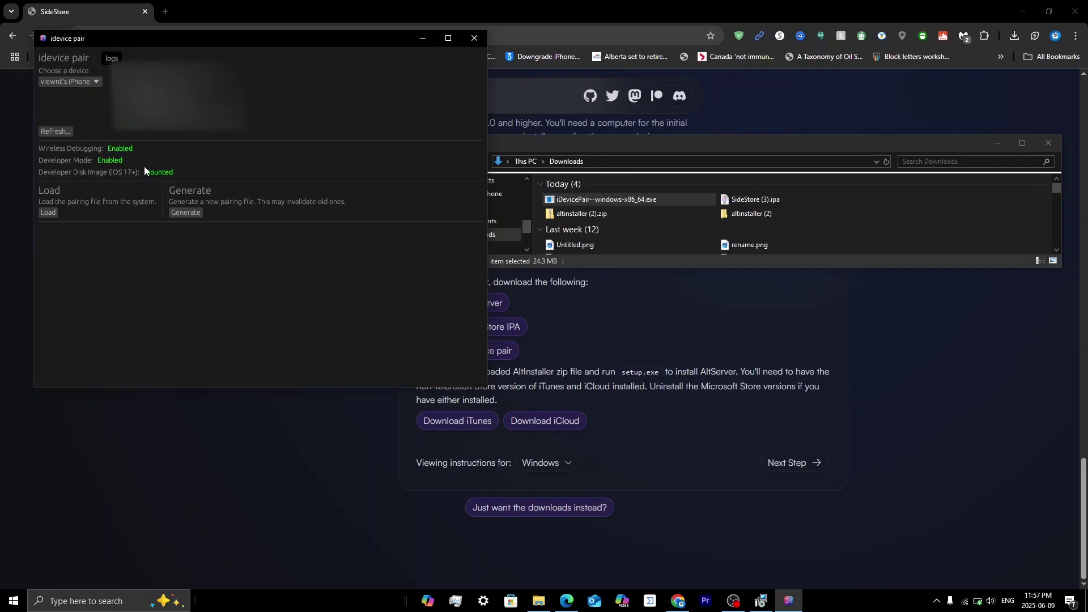
click(183, 214)
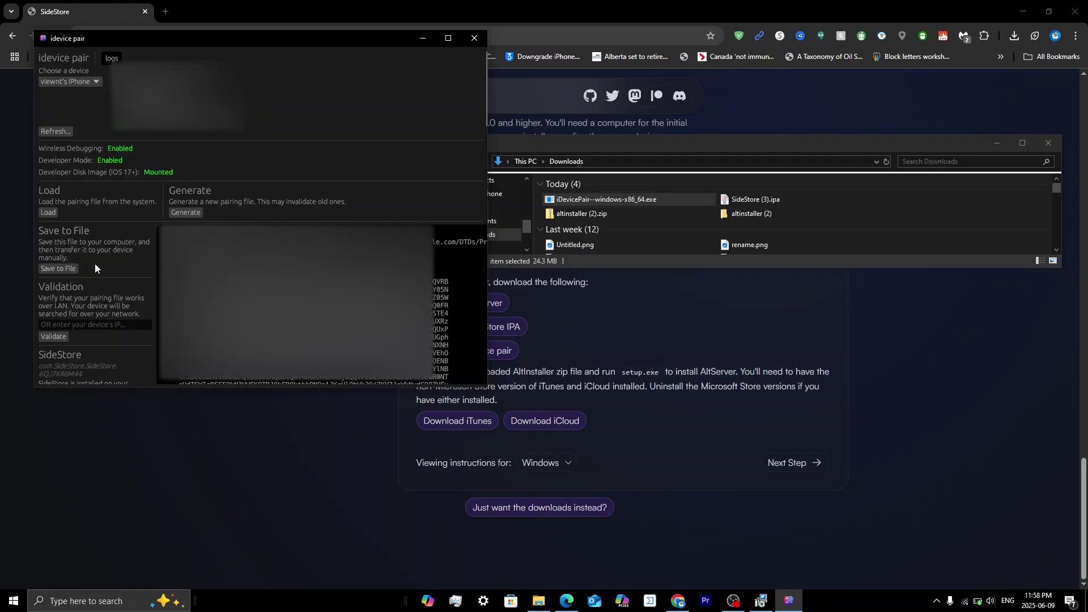
Save the pairing file into Downloads and close idevice pair.
click(55, 267)
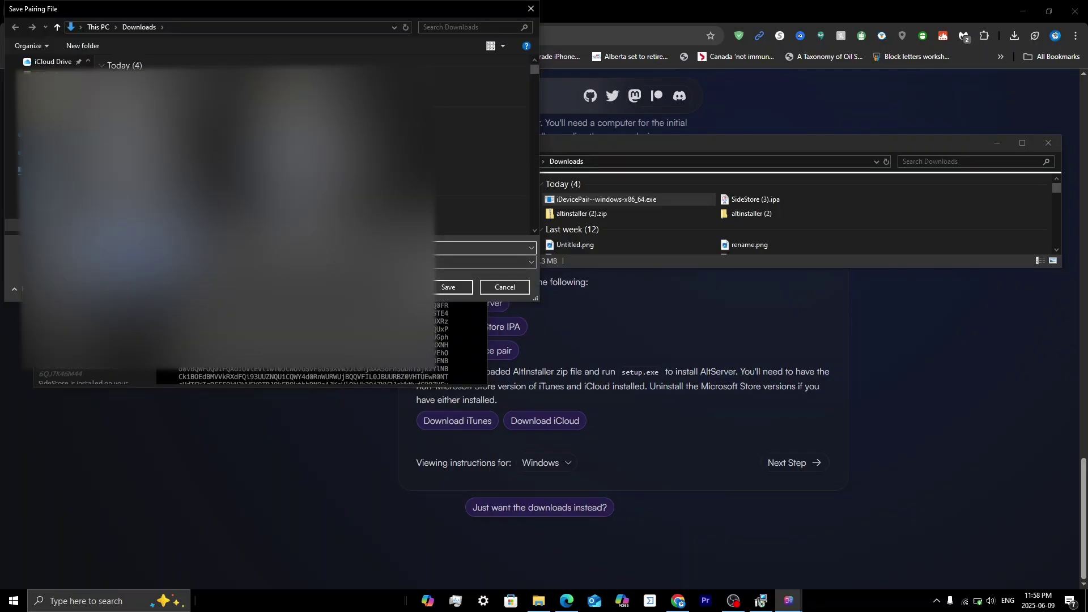
click(453, 287)
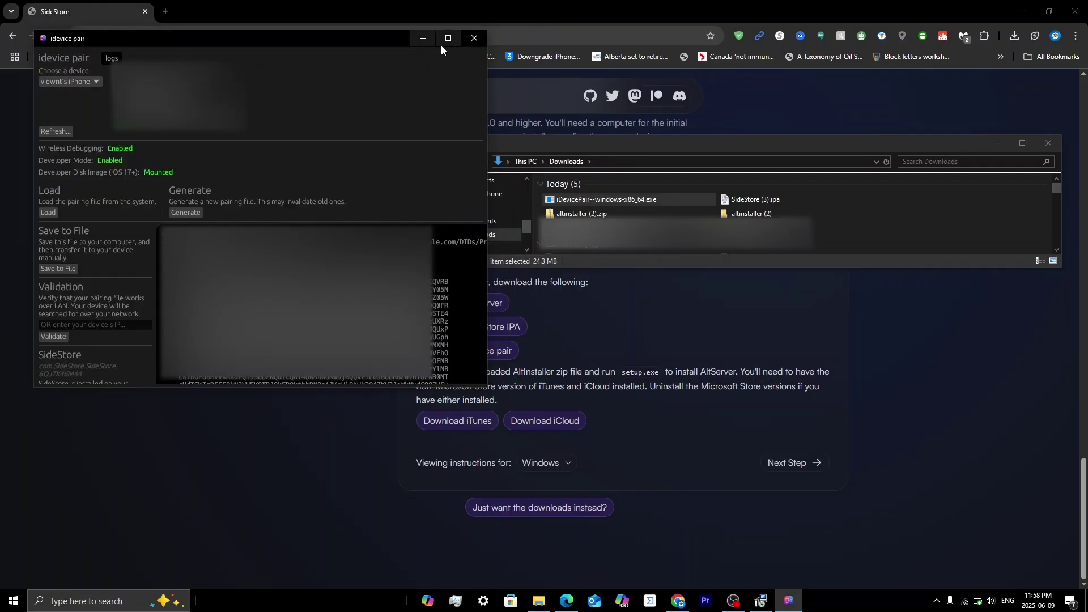
click(474, 38)
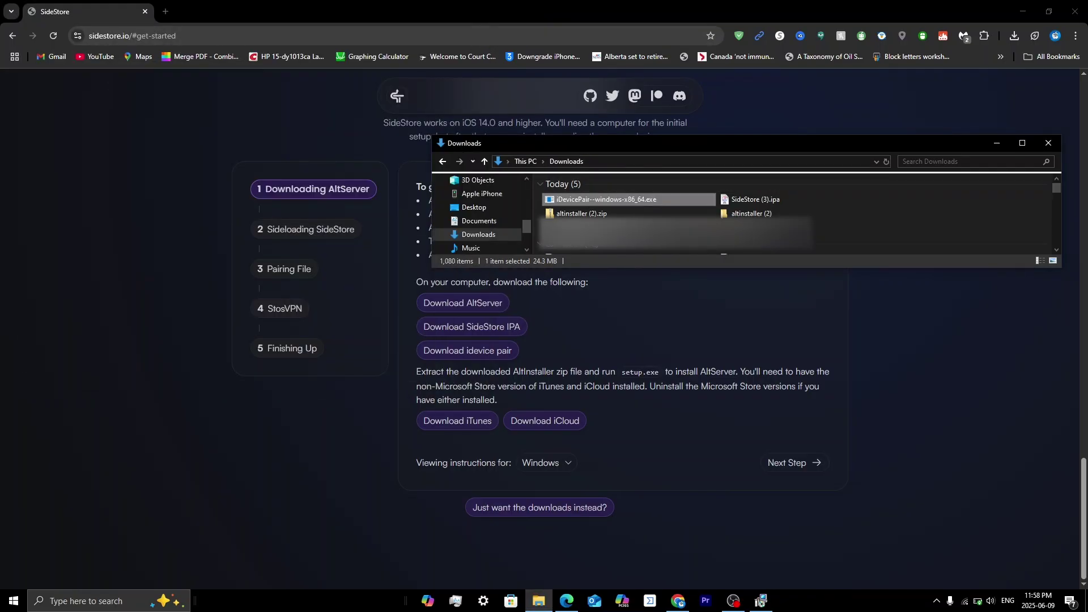
Compress the saved pairing file into idevice.zip, keeping the suggested name.
right_click(577, 248)
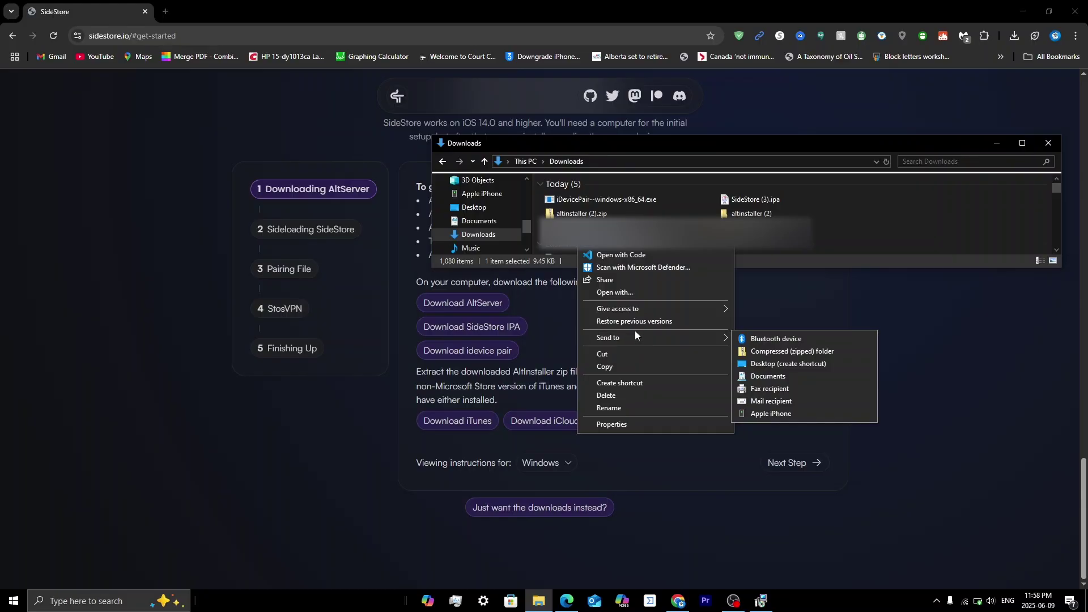
mouse_move(667, 343)
click(773, 350)
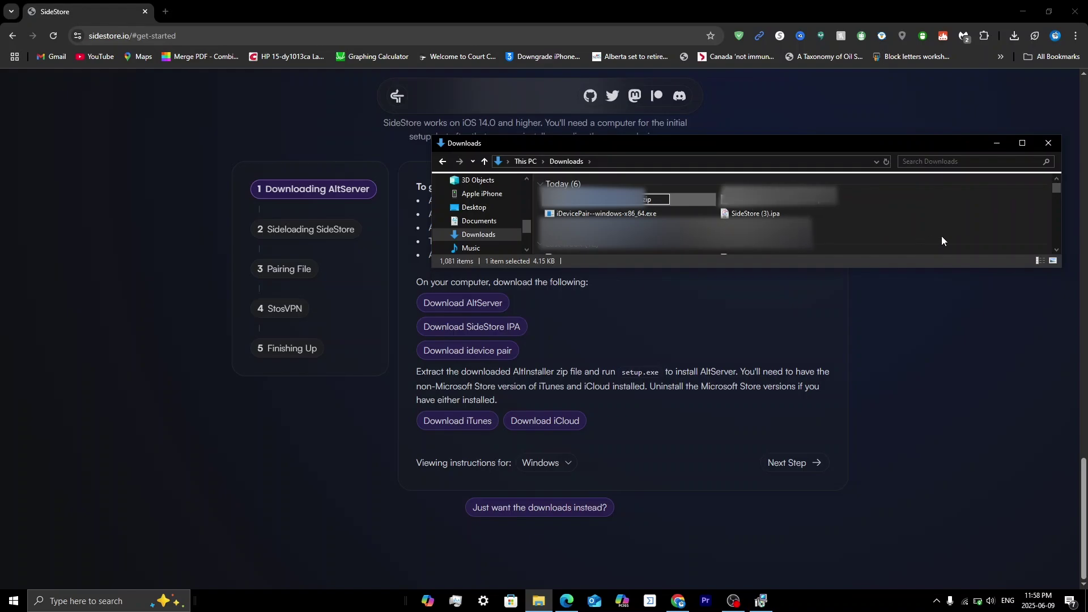
key(Return)
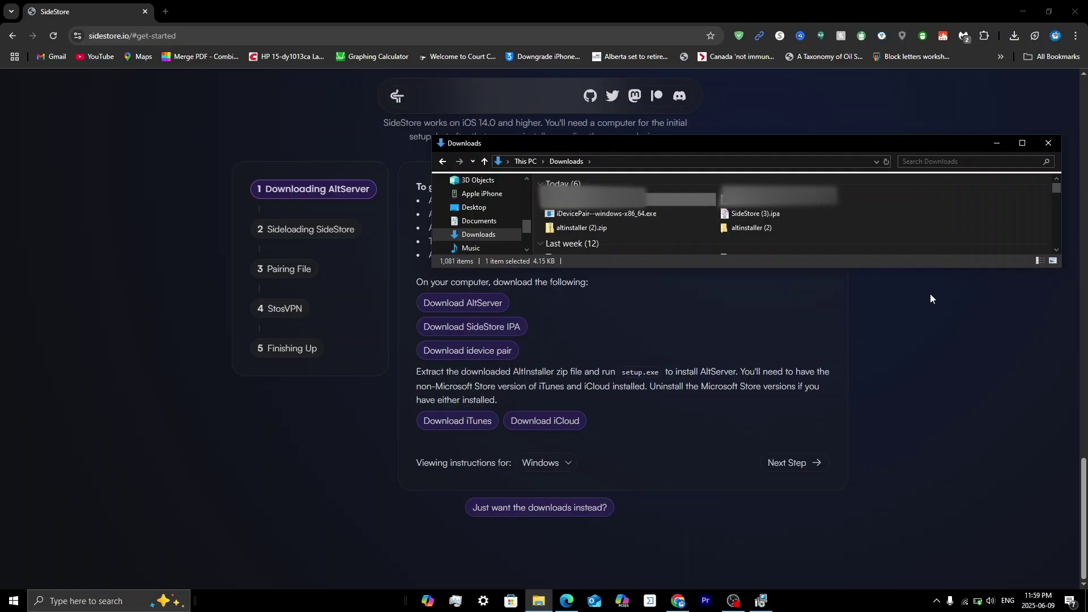
Dismiss the low-battery warning and bring up the mirrored iPhone showing idevice.zip.
click(955, 346)
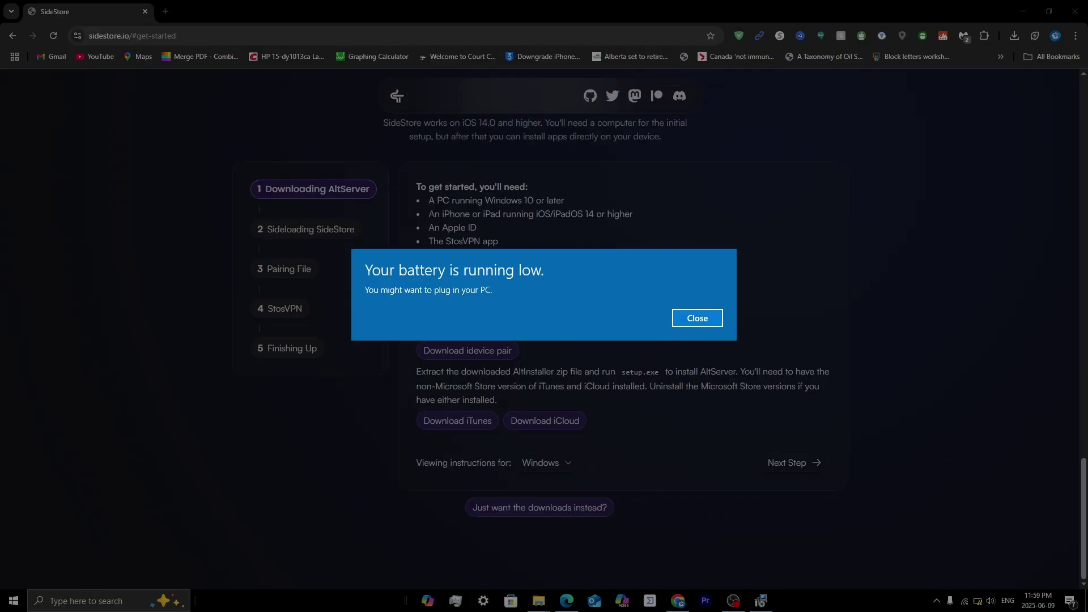
click(716, 317)
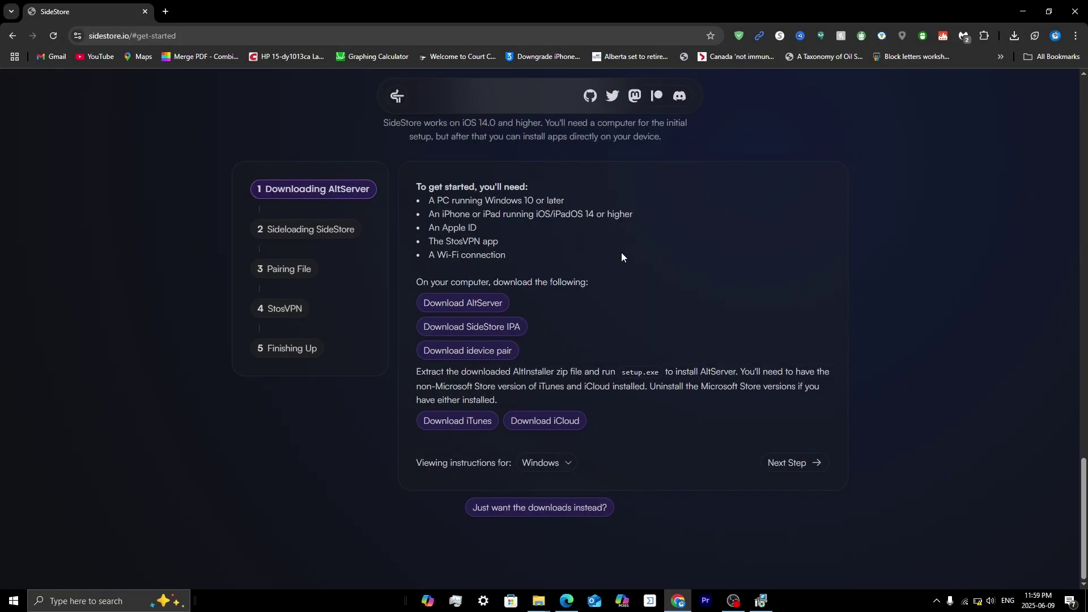
click(733, 601)
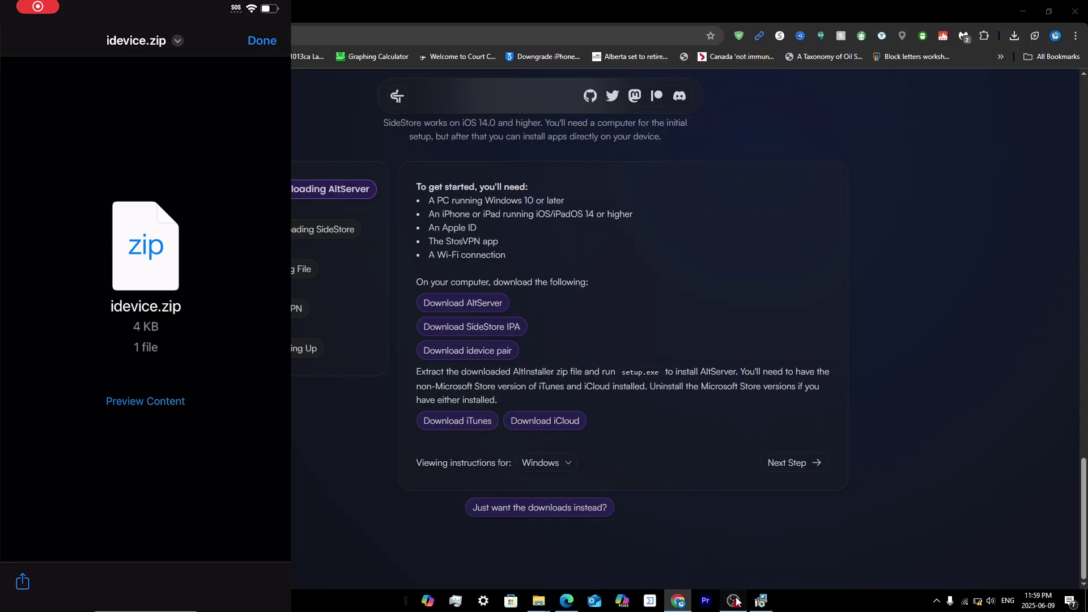